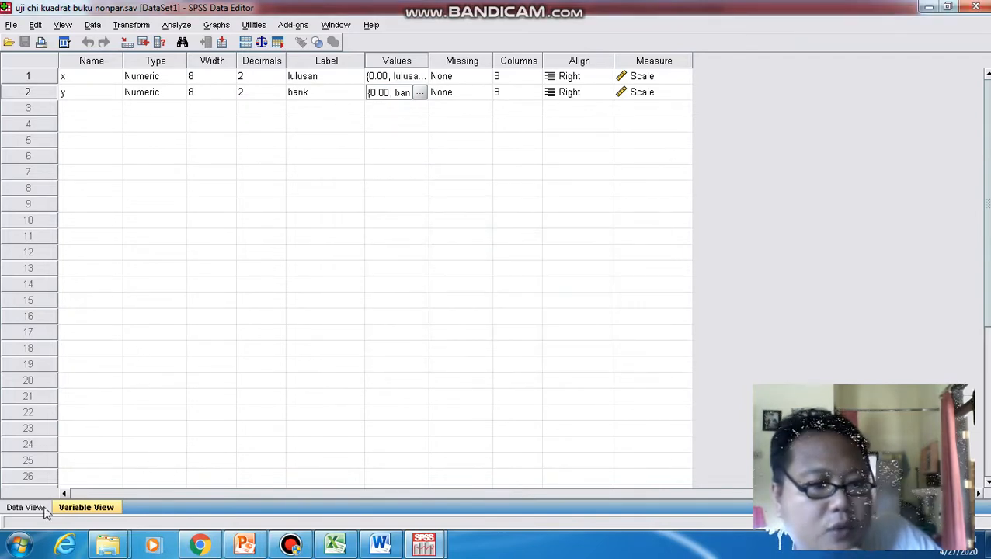
Step: Examine the coded x and y values across all rows of the dataset and check the chi-square case slide in PowerPoint
click(31, 508)
click(83, 508)
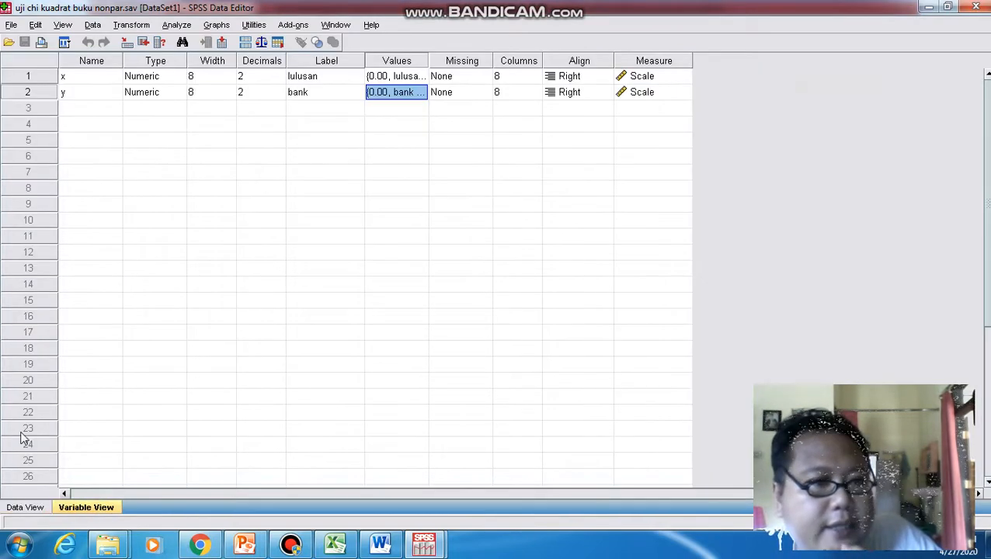
click(24, 509)
scroll(111, 264, down, 16)
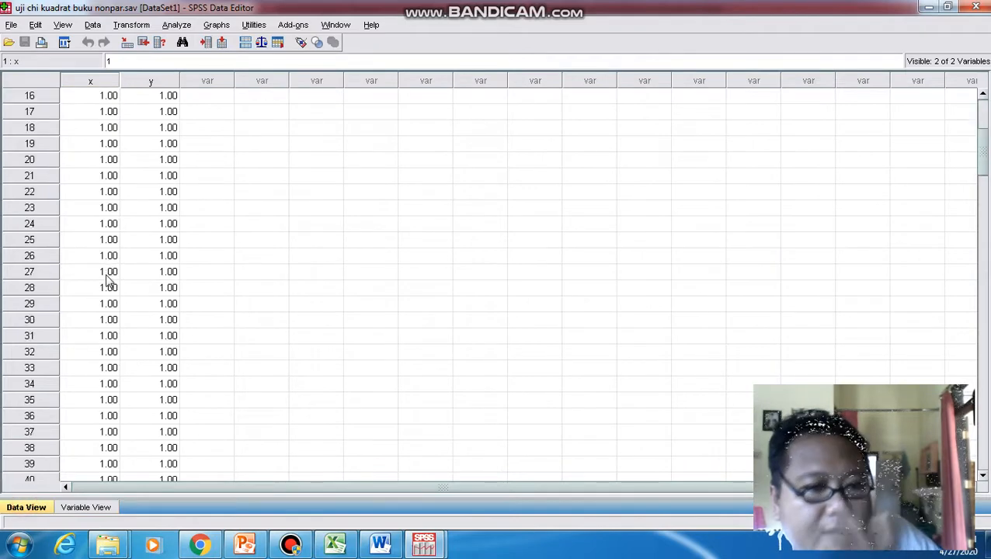
scroll(148, 259, down, 4)
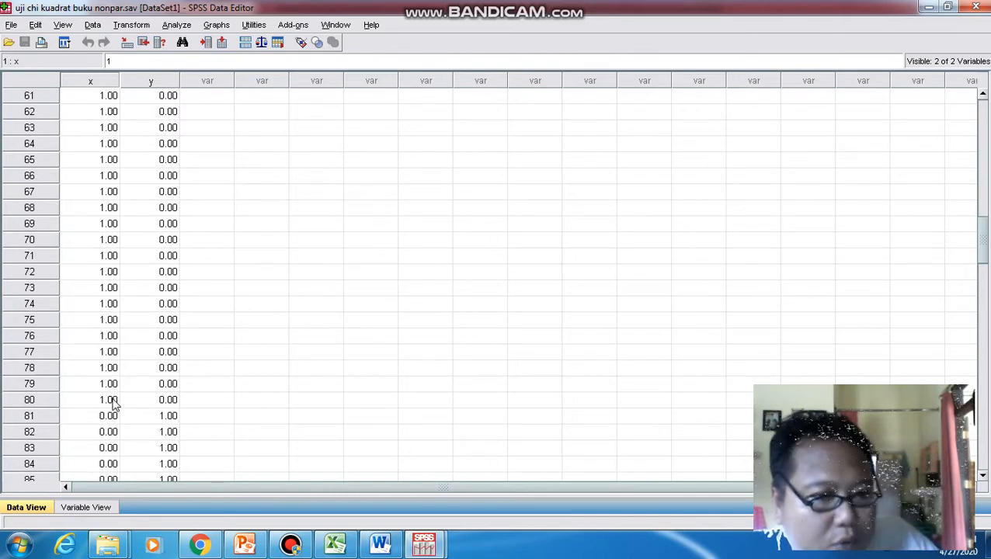
scroll(111, 407, down, 2)
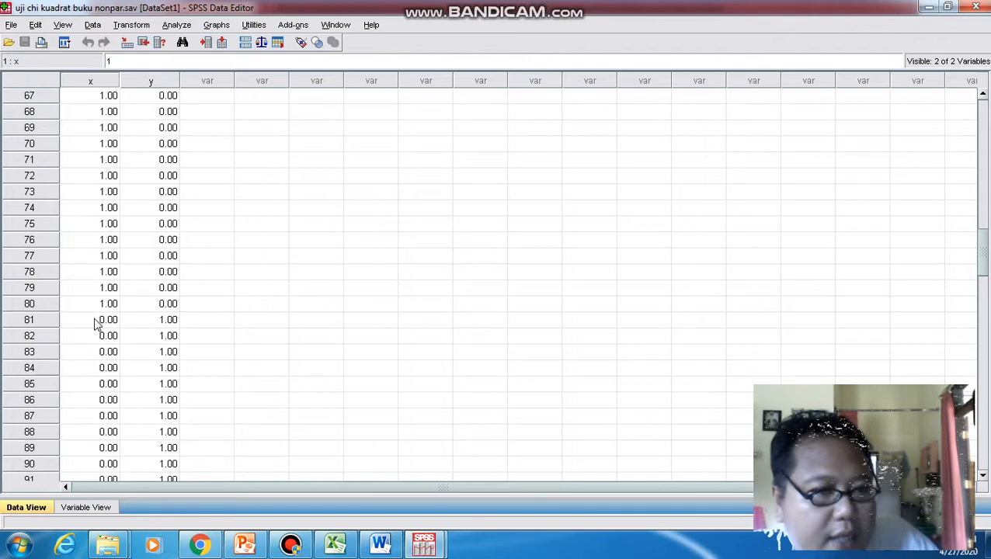
scroll(97, 325, down, 15)
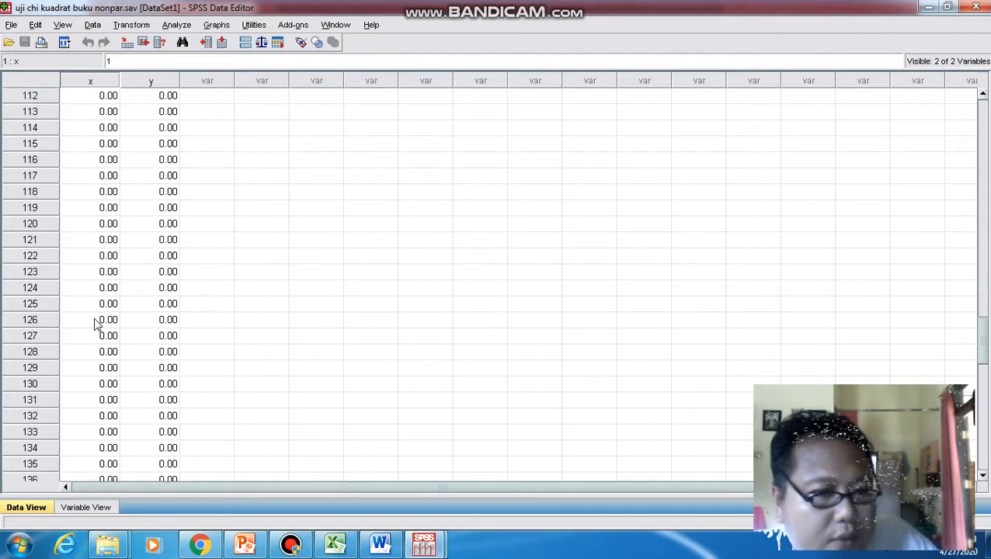
scroll(97, 324, down, 7)
scroll(142, 359, up, 20)
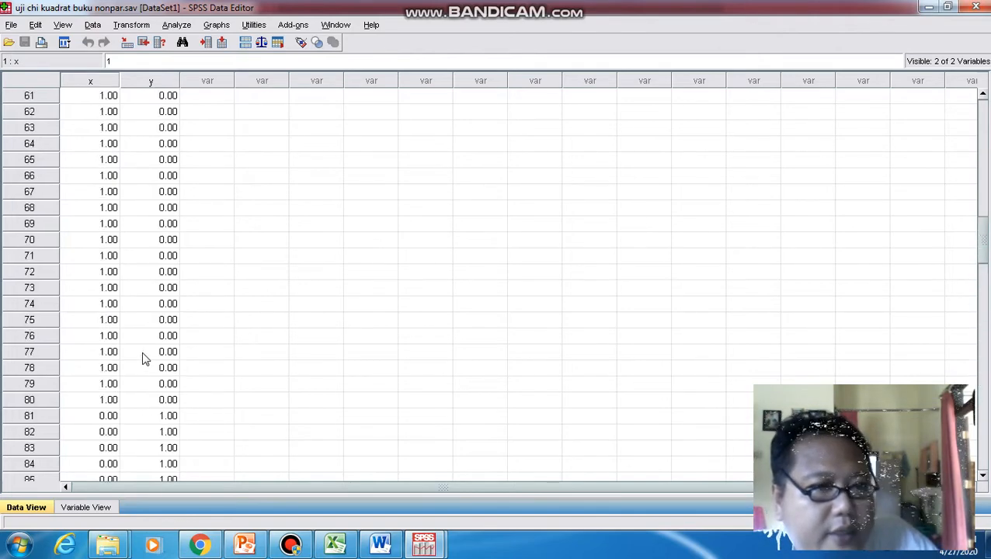
scroll(143, 225, down, 15)
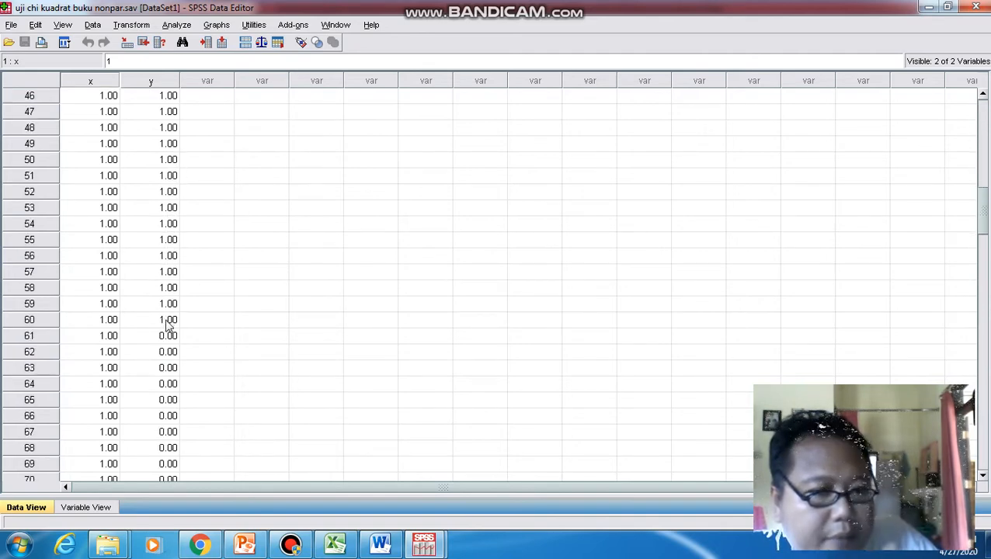
scroll(170, 349, down, 7)
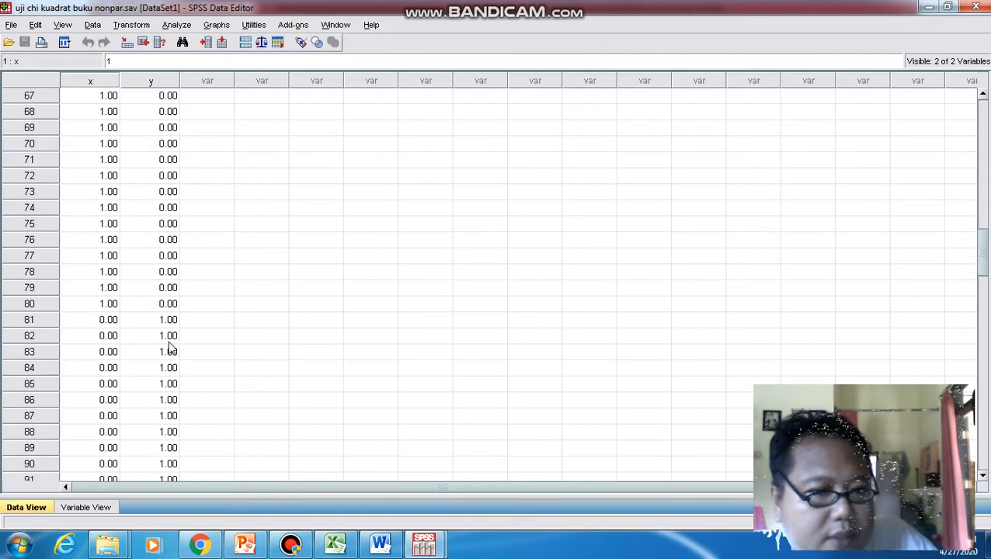
scroll(170, 326, down, 5)
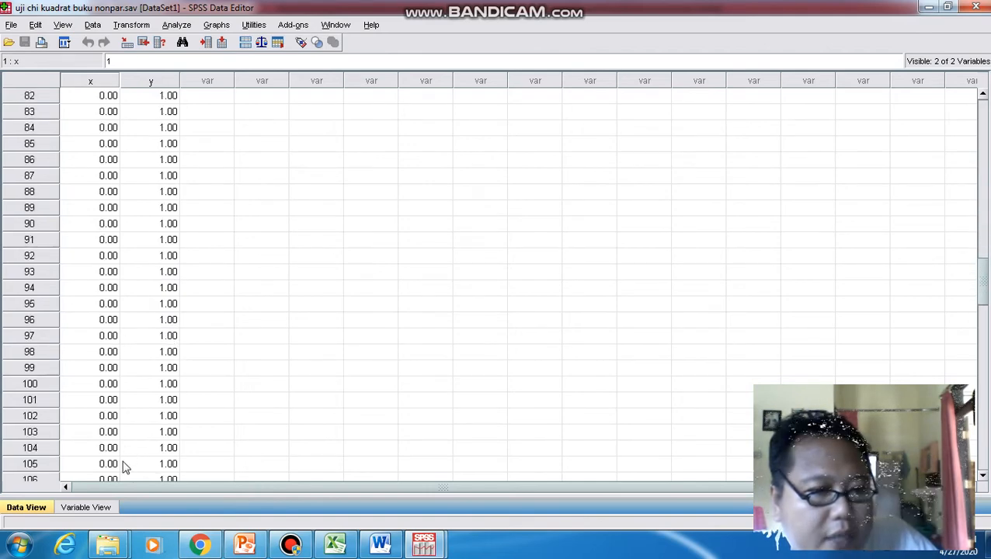
scroll(104, 294, up, 20)
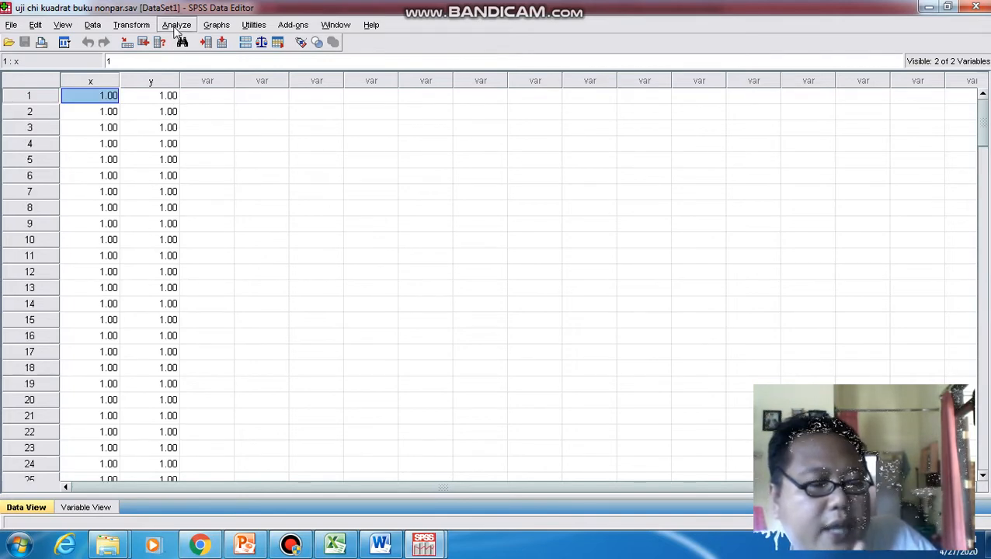
click(250, 544)
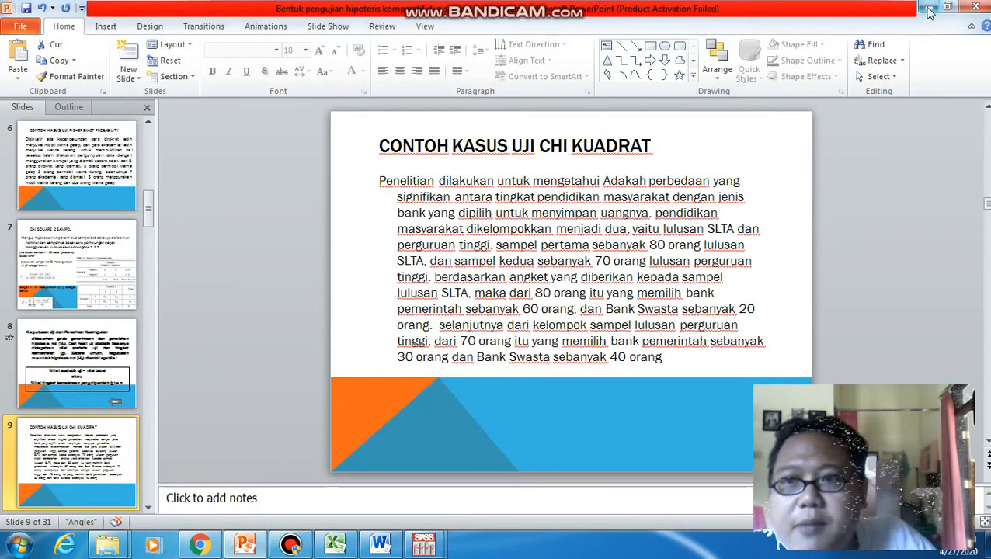
click(426, 544)
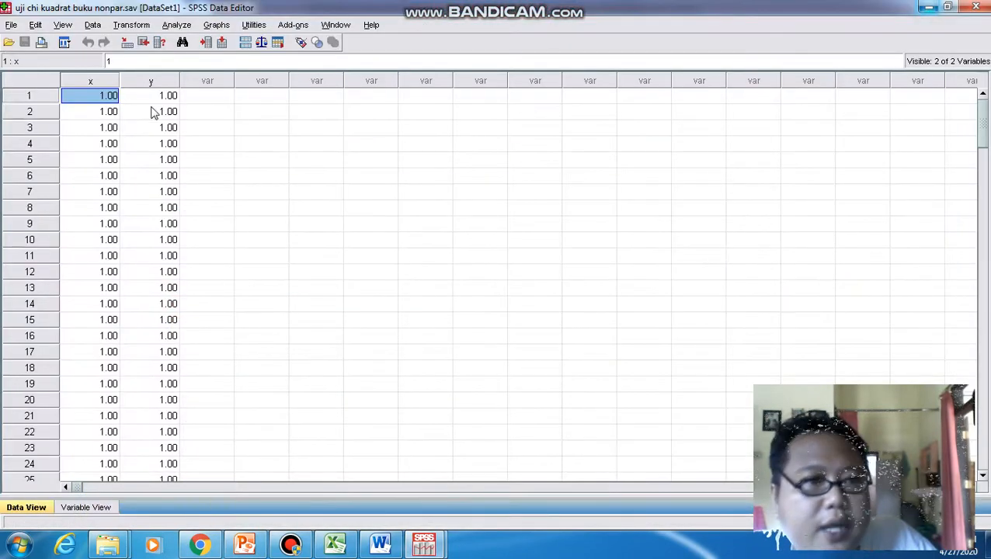
Step: Set up a Crosstabs analysis with lulusan [x] as the row variable and bank [y] as the column variable
click(178, 25)
mouse_move(230, 62)
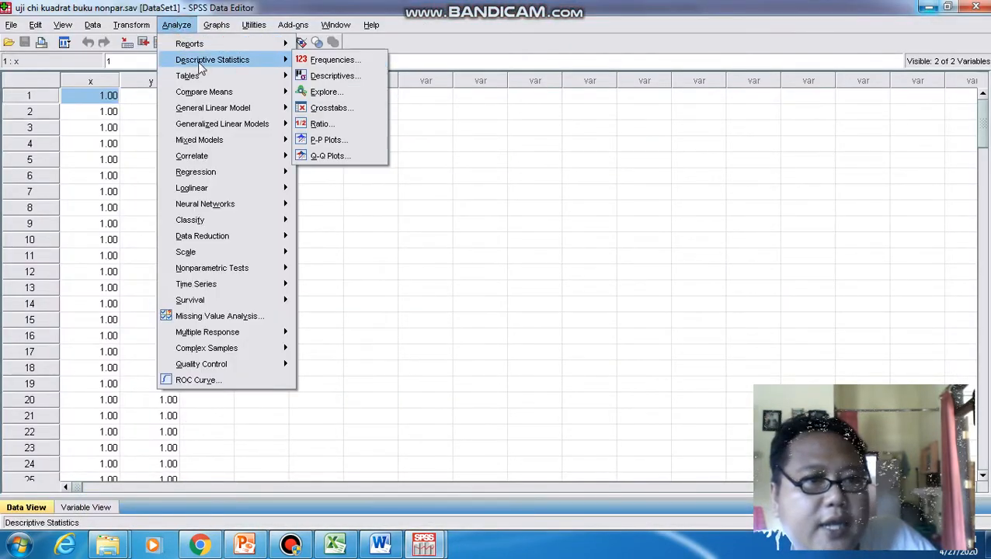
click(343, 108)
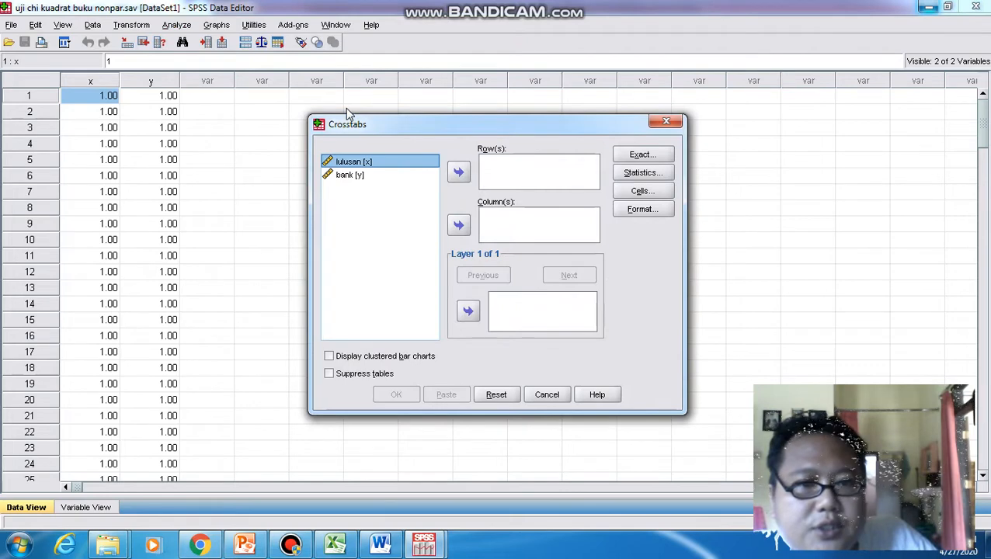
click(458, 172)
click(354, 163)
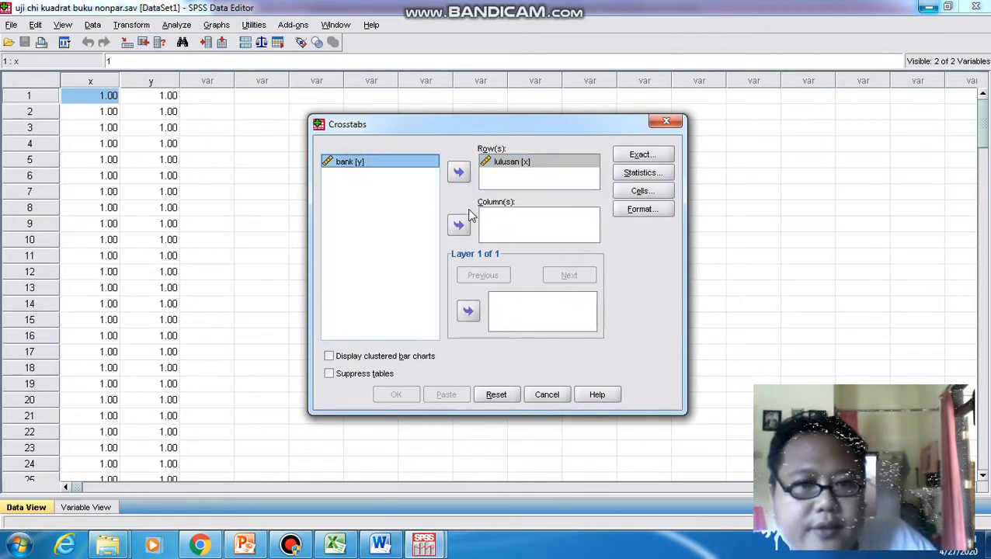
click(460, 224)
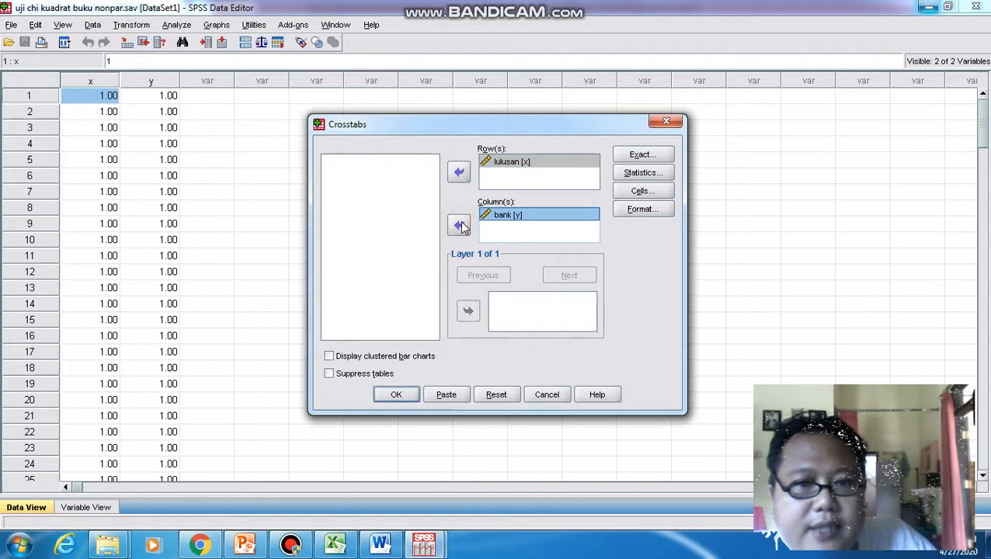
Step: Enable the Chi-square statistic for the crosstab and run the analysis
click(642, 173)
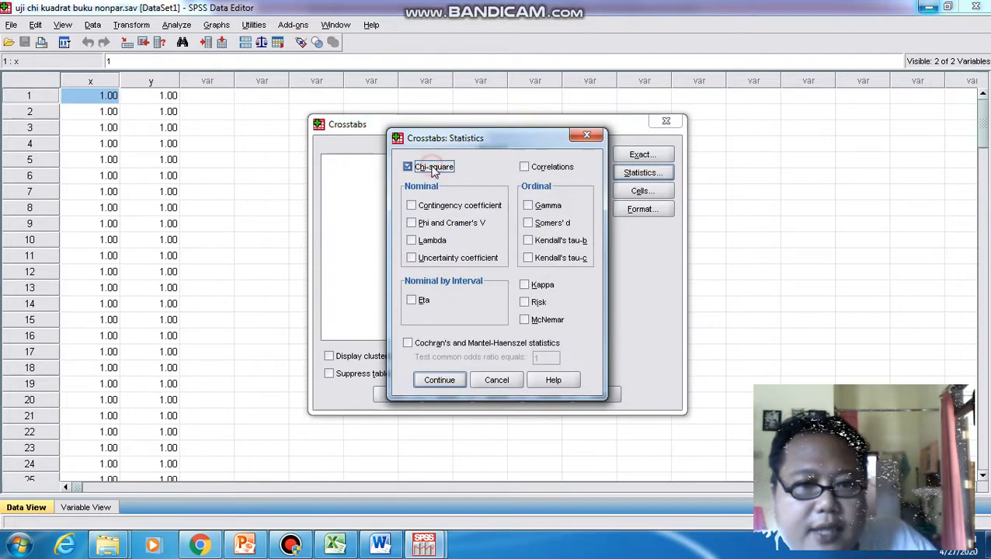
click(440, 380)
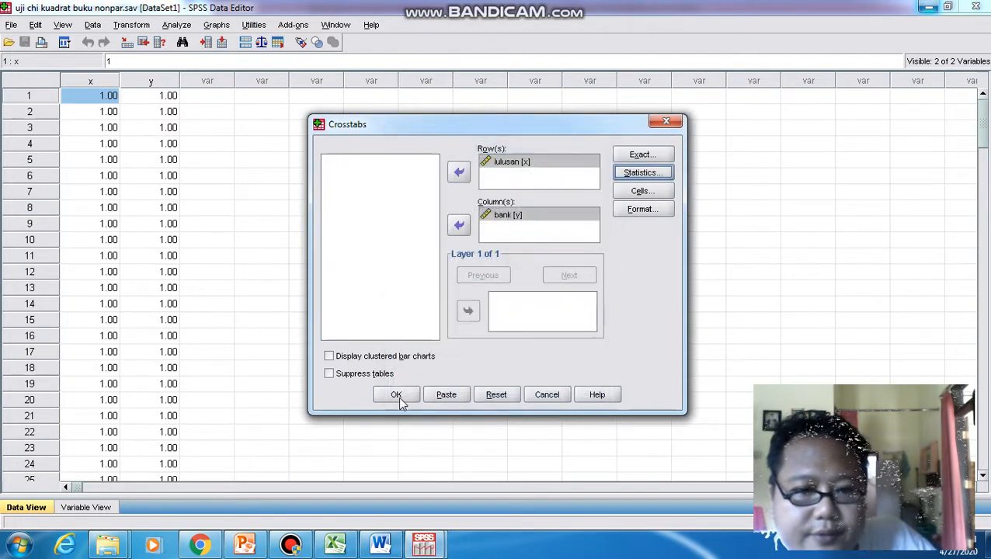
click(398, 395)
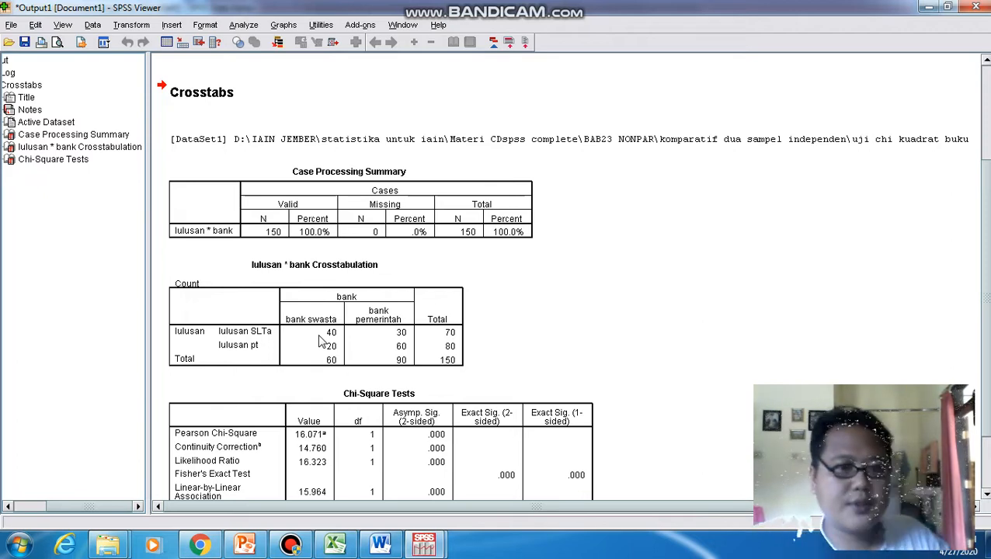
Step: Copy the entire Crosstabs output and paste it on a new page of the Word document, after the "0,315 > 0,05" line
key(ctrl+a)
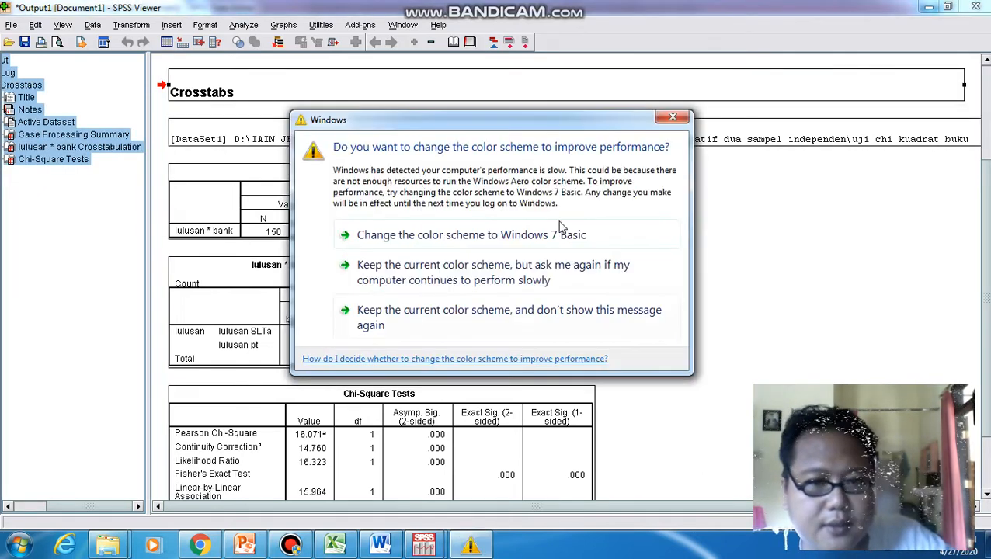
click(669, 118)
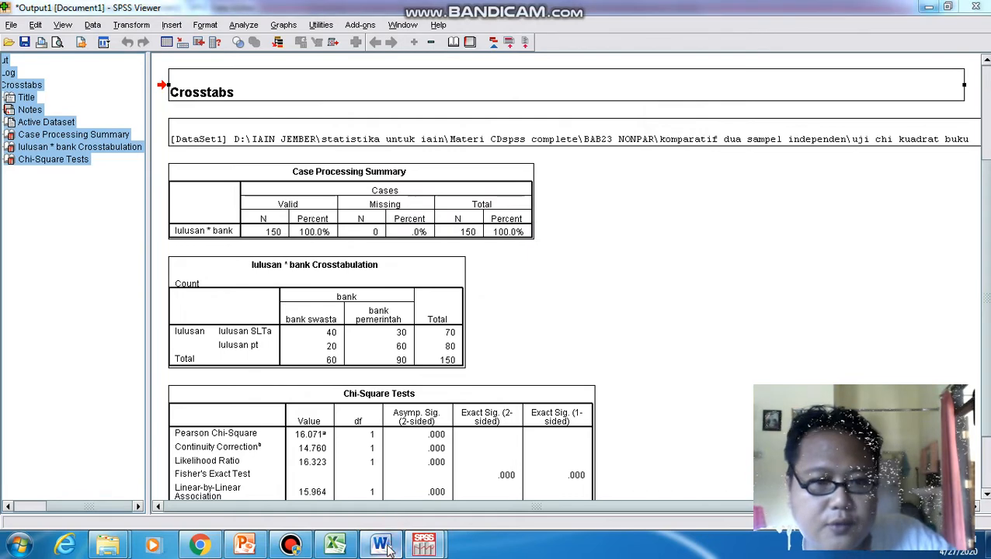
click(388, 547)
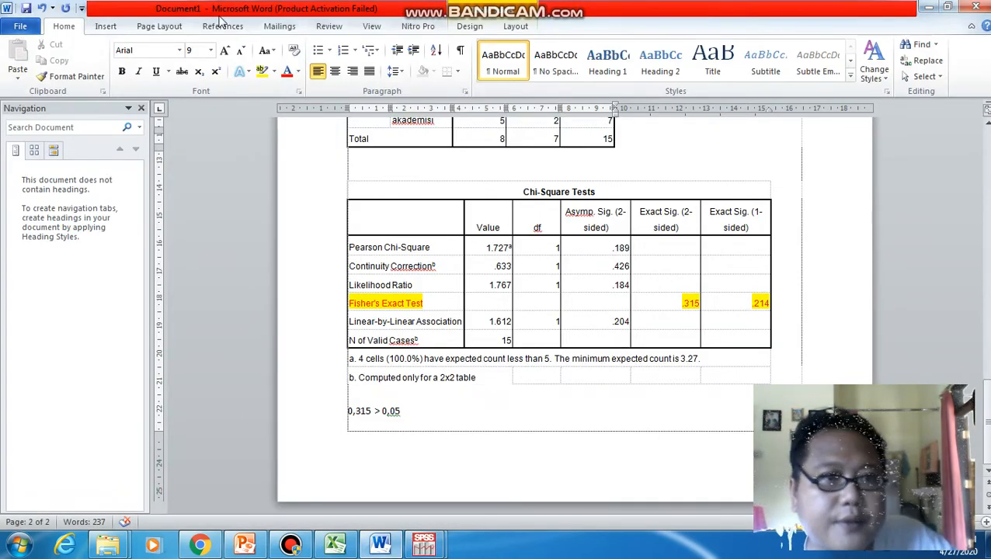
click(7, 9)
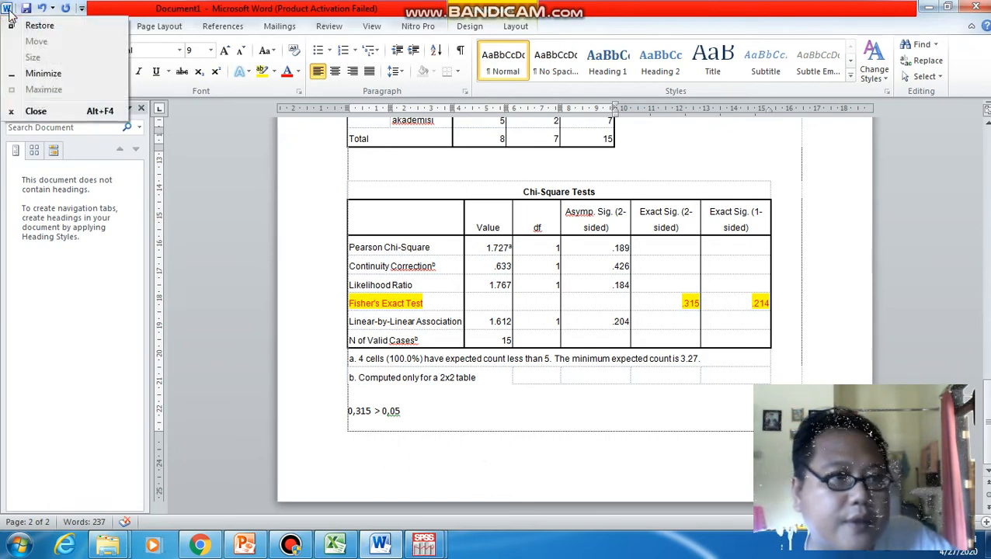
click(270, 204)
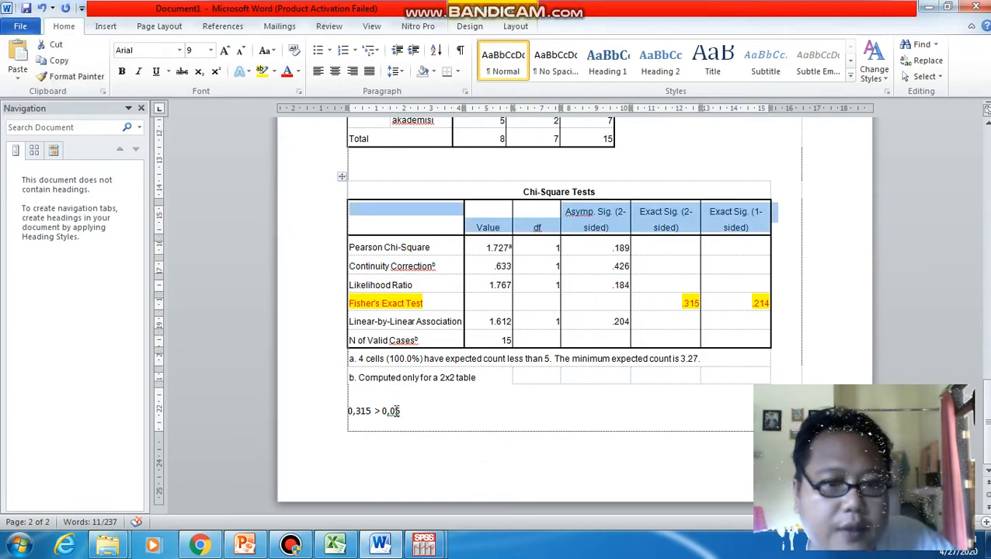
click(367, 426)
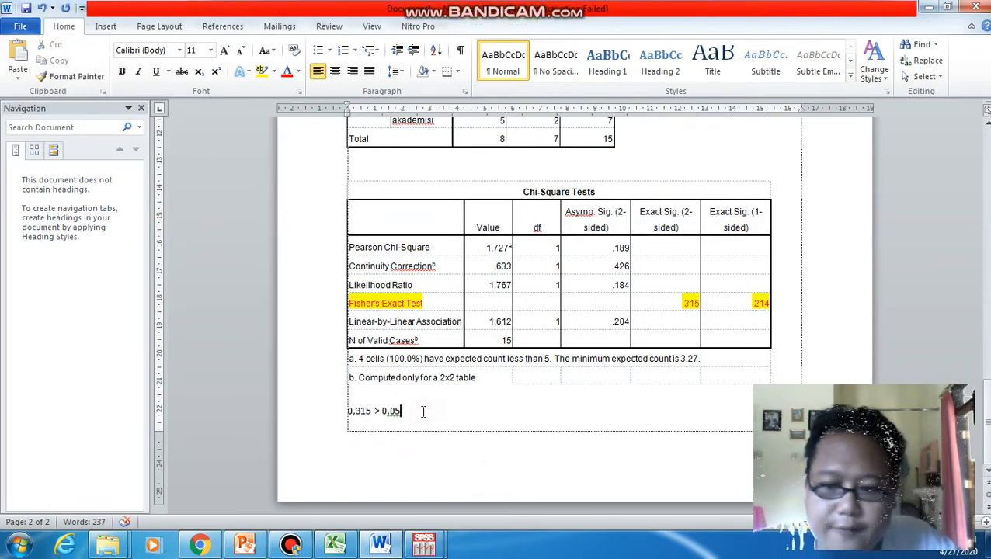
scroll(410, 413, down, 3)
scroll(376, 409, down, 3)
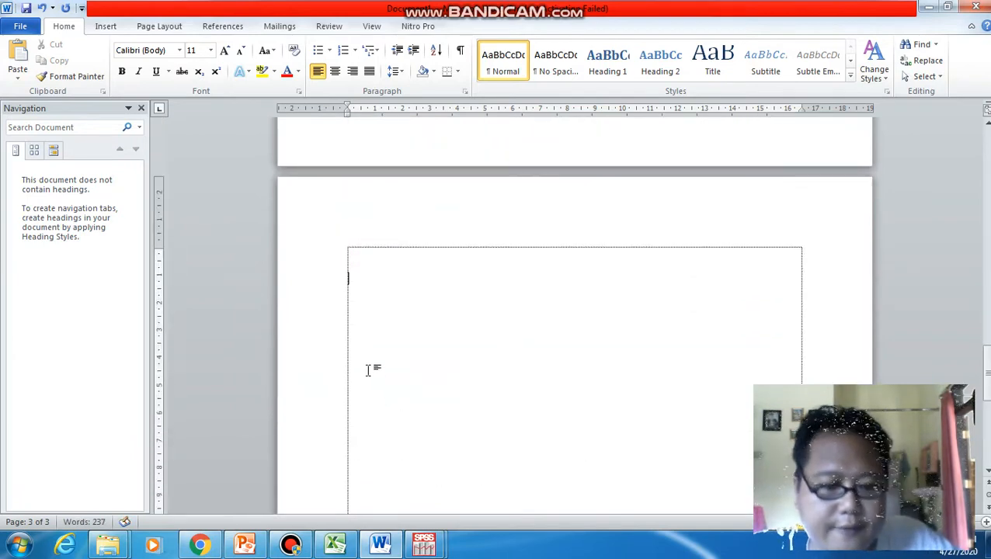
scroll(369, 369, down, 3)
key(ctrl+v)
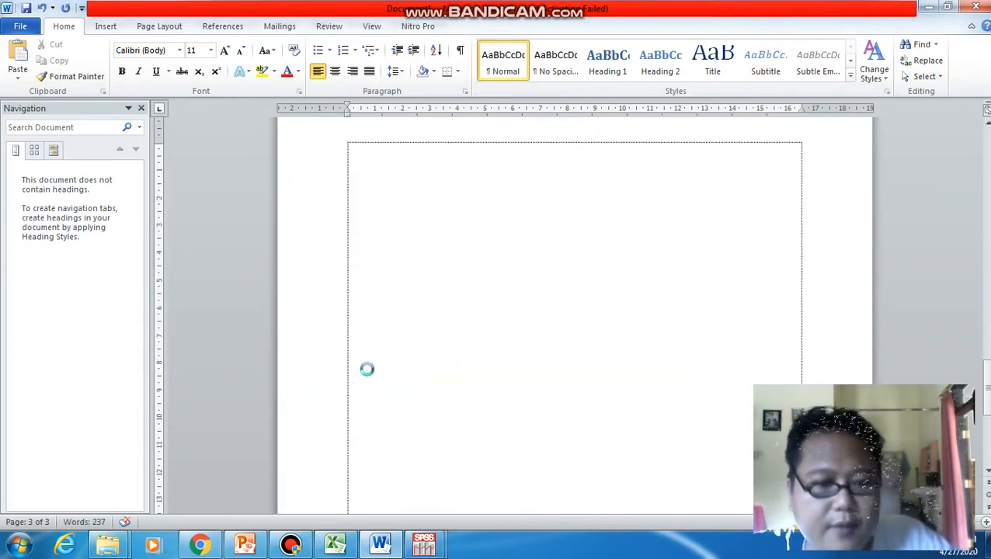
scroll(369, 370, up, 9)
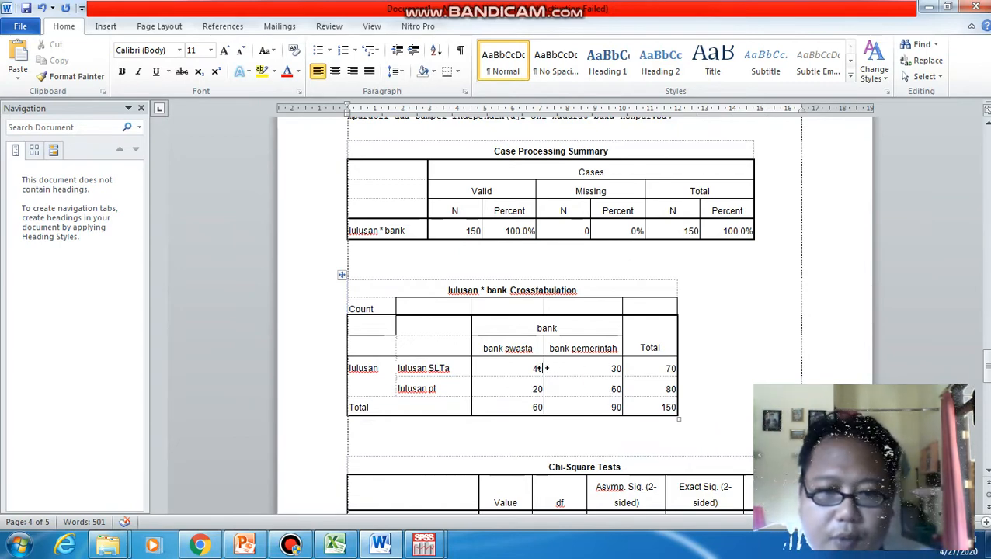
scroll(538, 421, down, 4)
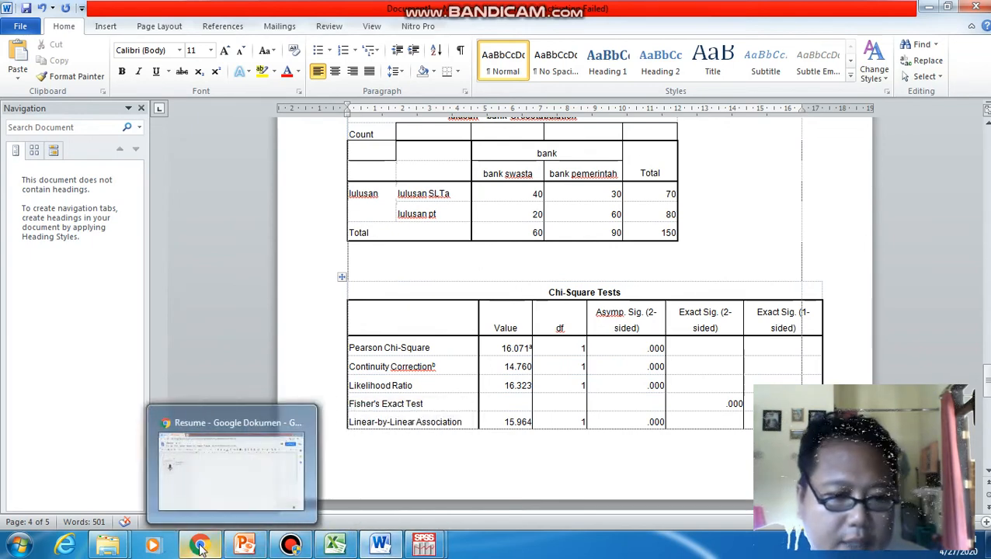
Step: Switch to the Google Docs Resume document, dictate the null and alternative hypotheses on education level and bank choice in Indonesian, and copy them
click(201, 547)
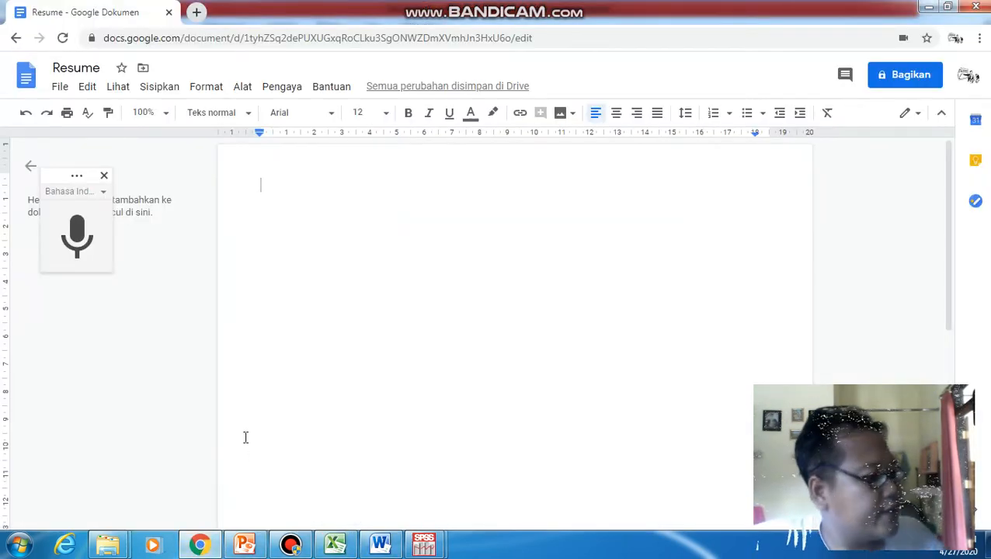
click(79, 233)
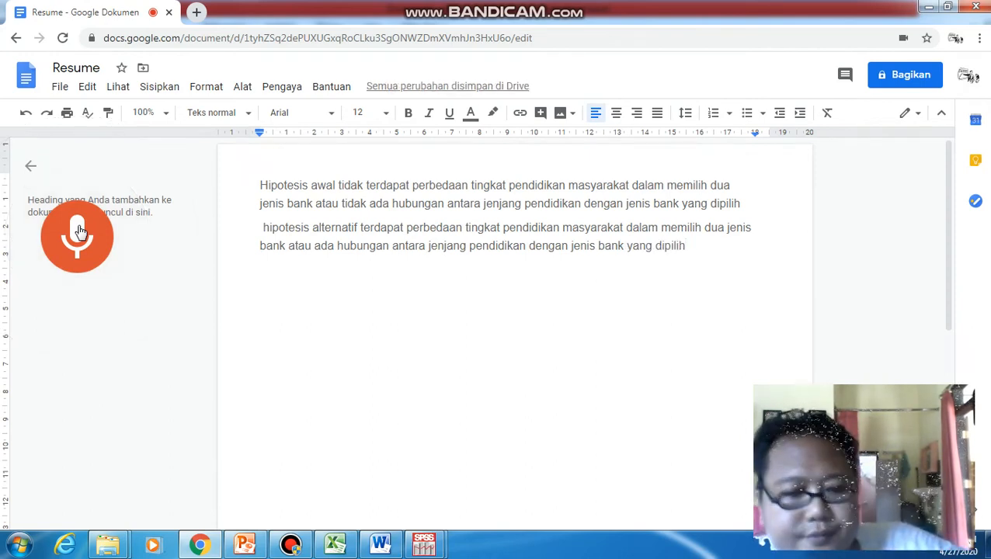
key(ctrl+a)
key(ctrl+c)
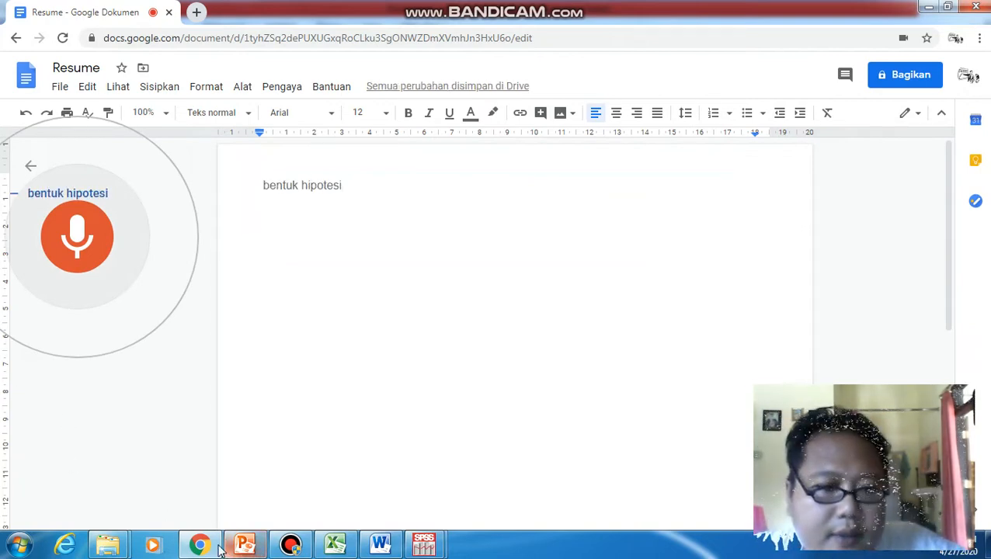
Step: Paste the dictated hypotheses below the Chi-Square Tests table in the Word document, leaving the cursor on an empty line beneath them
click(380, 546)
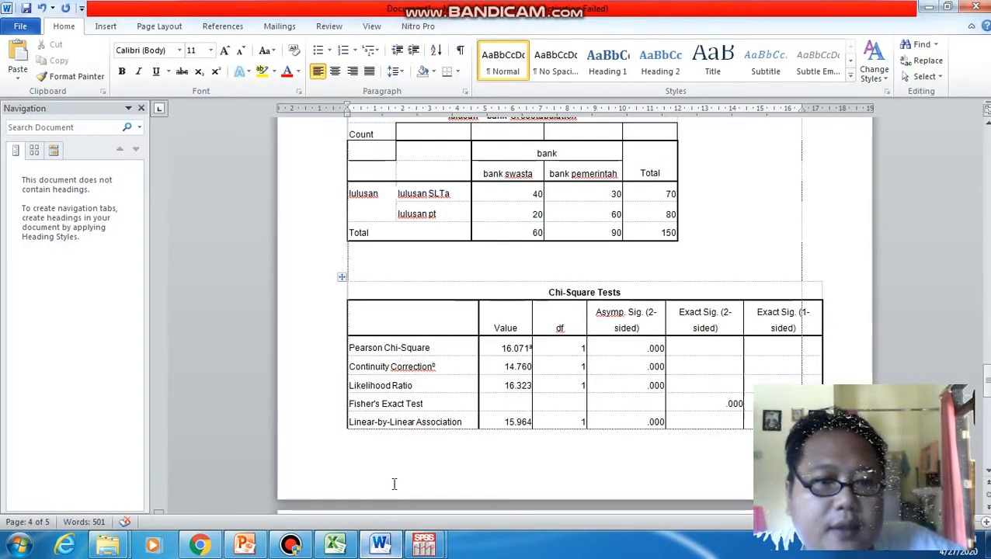
scroll(502, 407, down, 5)
key(ctrl+v)
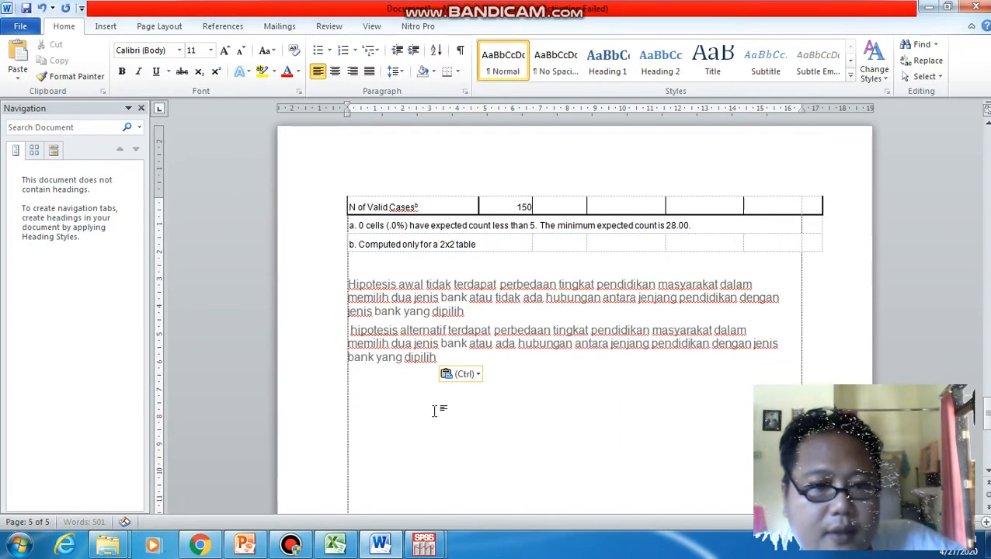
click(349, 380)
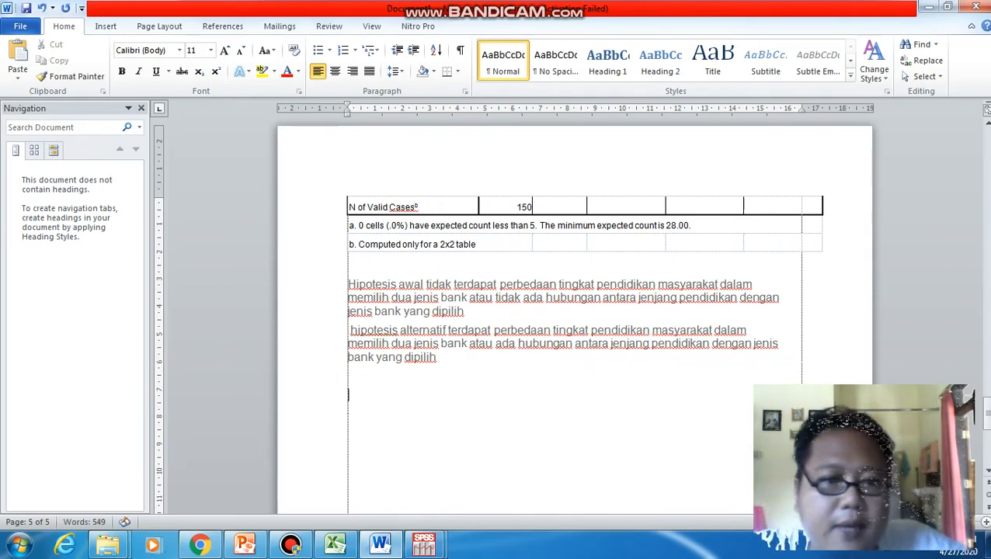
Step: Highlight the Pearson Chi-Square row of the Chi-Square Tests table in yellow
scroll(320, 393, up, 5)
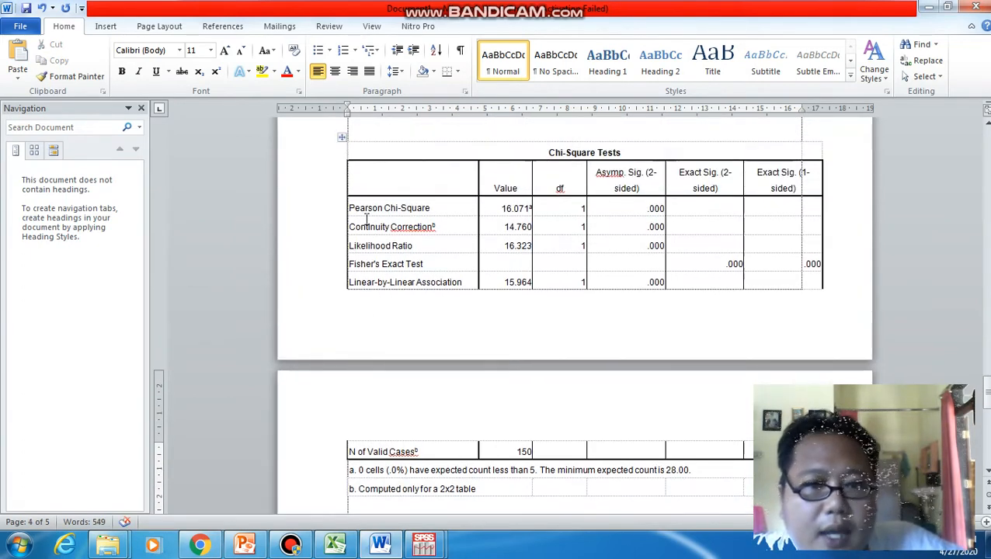
click(351, 226)
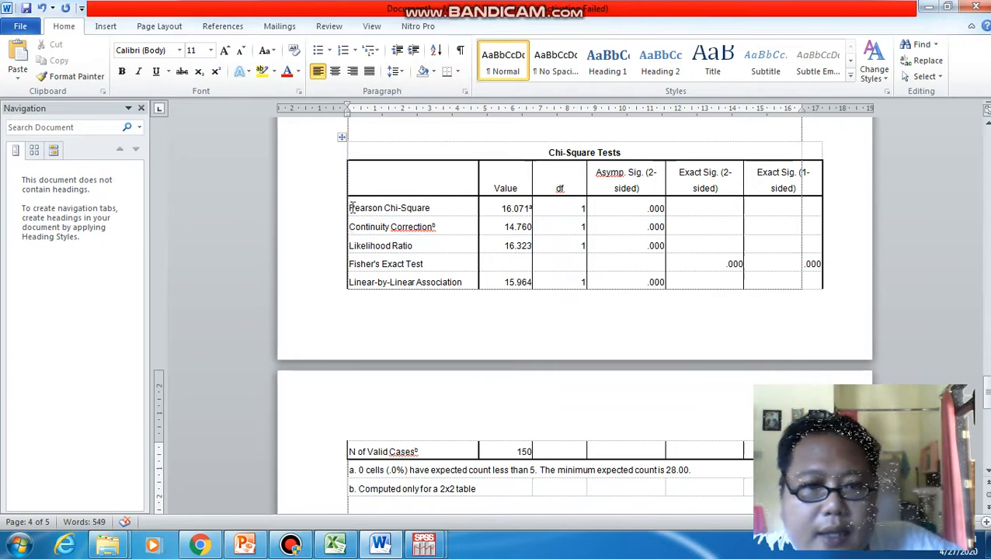
drag(351, 209, 769, 210)
click(263, 72)
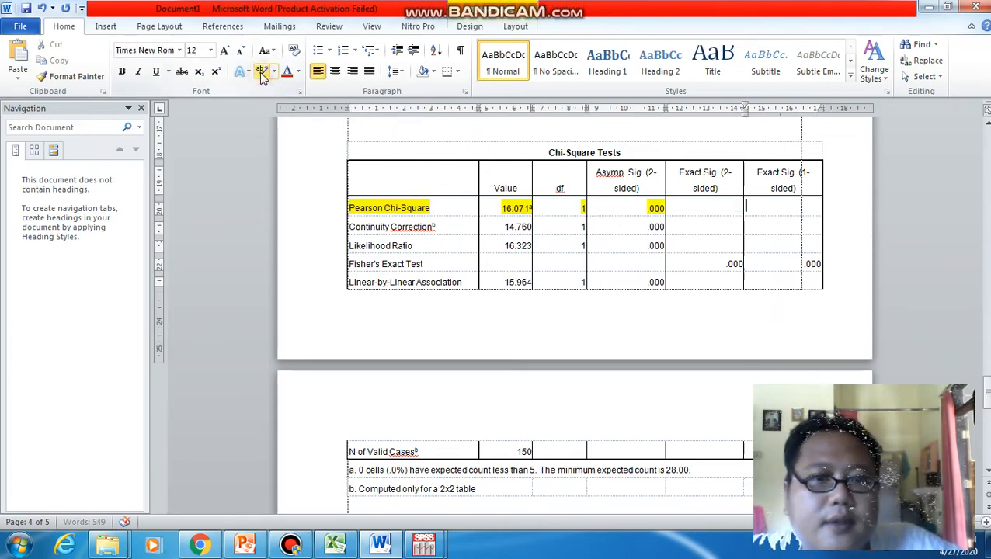
Step: Enter the Pearson Chi-Square value 16,071 on the empty line beneath the two hypotheses
scroll(567, 297, down, 2)
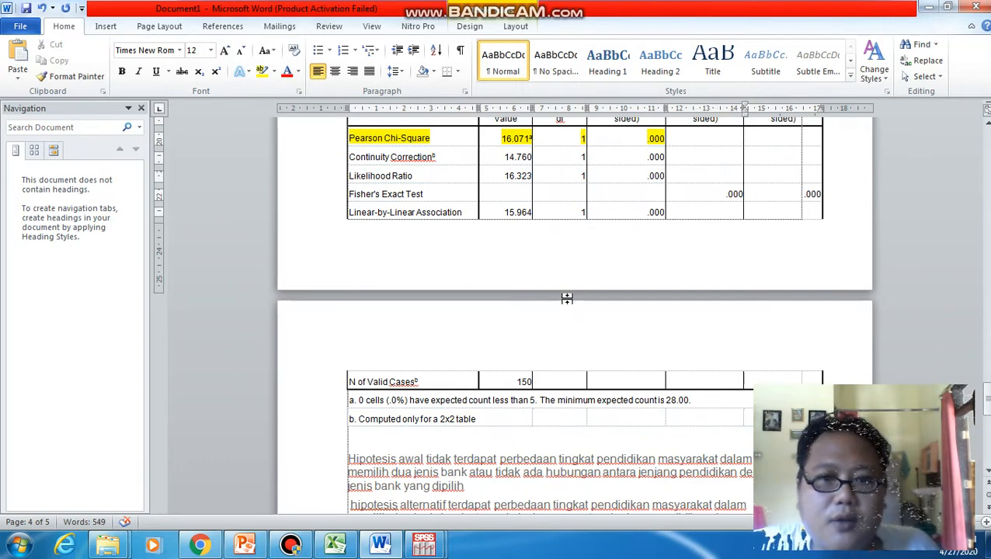
scroll(567, 298, down, 8)
click(372, 287)
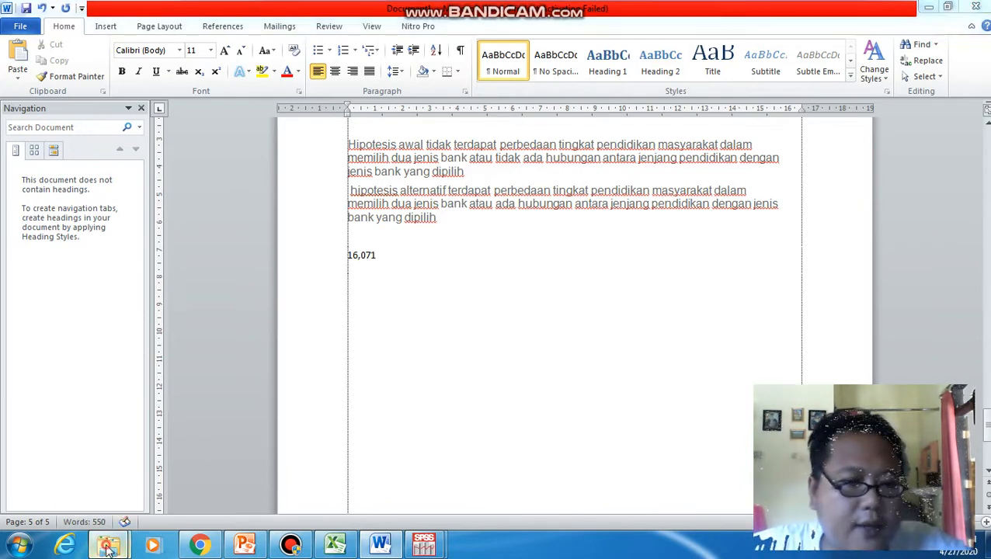
Step: Switch to the file explorer and open the PDF "TABEL 8 Chi Square" from the "tabel kontingensi crostab" folder inside "statistika untuk iain"
mouse_move(108, 544)
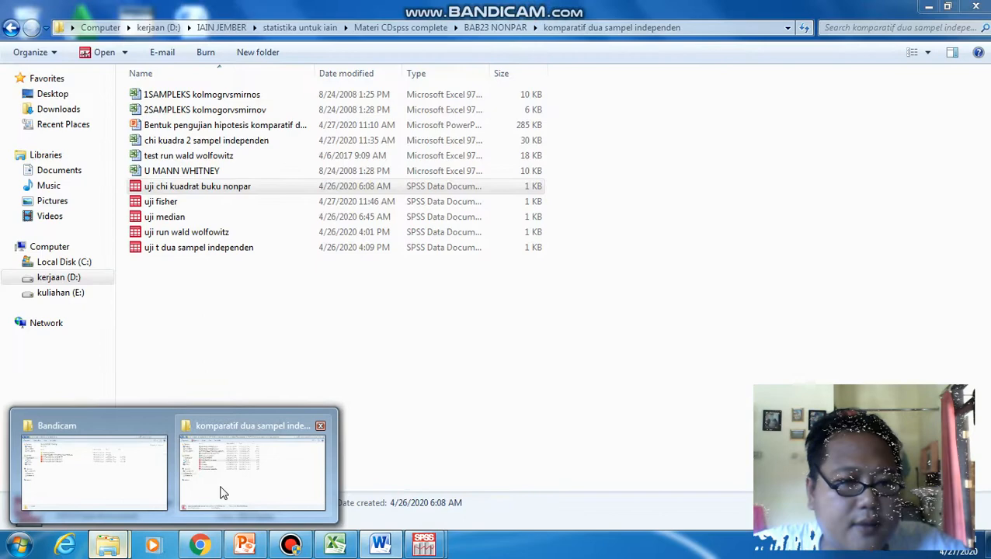
click(222, 493)
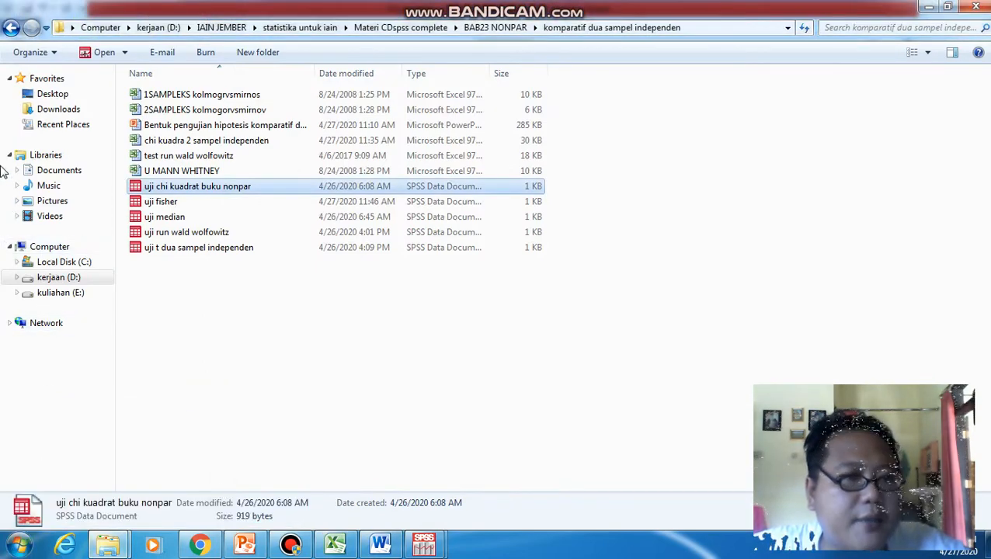
click(10, 28)
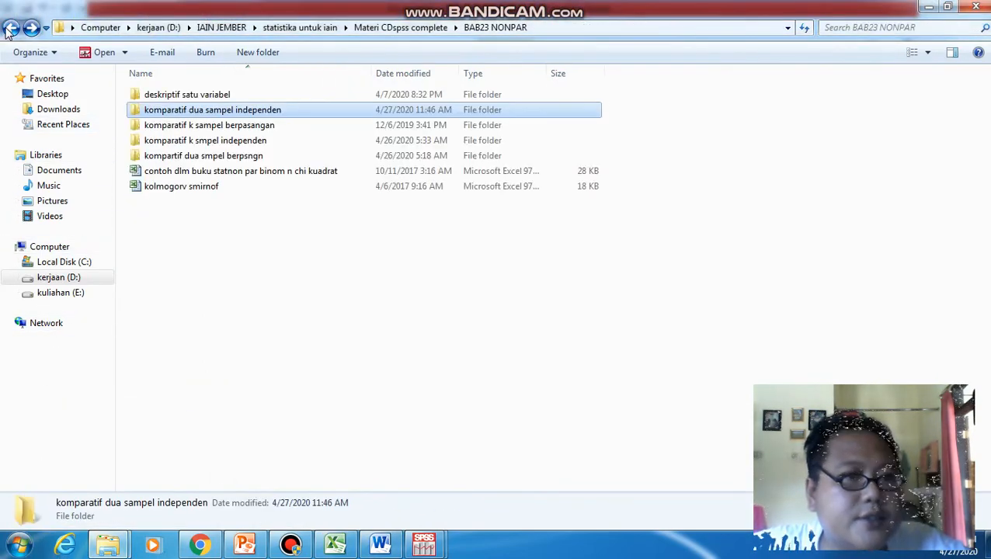
click(11, 28)
click(10, 28)
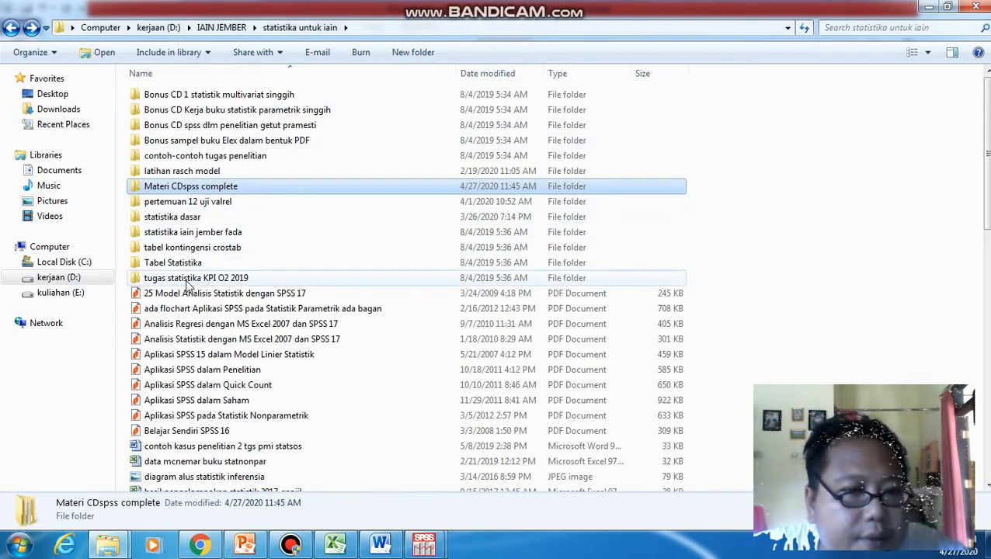
double_click(188, 264)
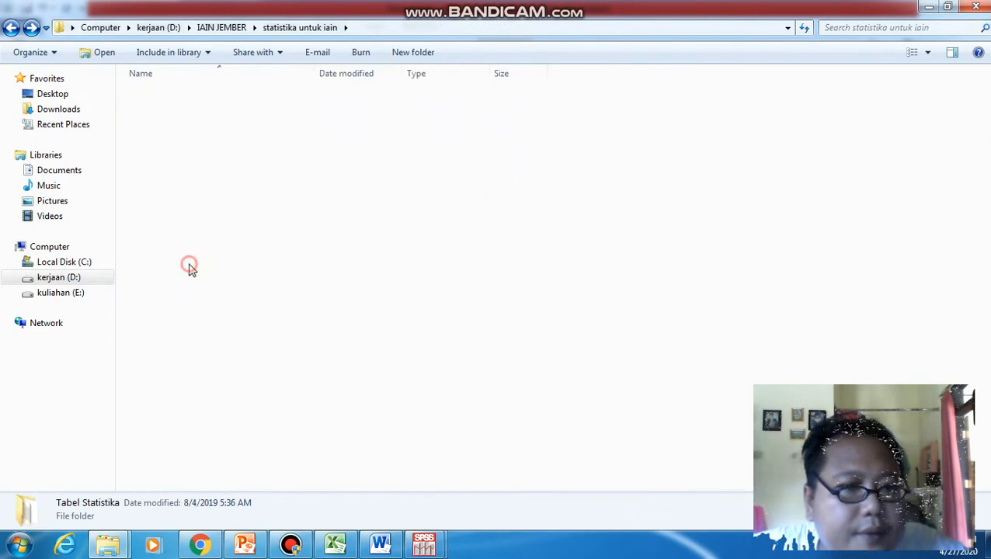
click(11, 28)
double_click(198, 248)
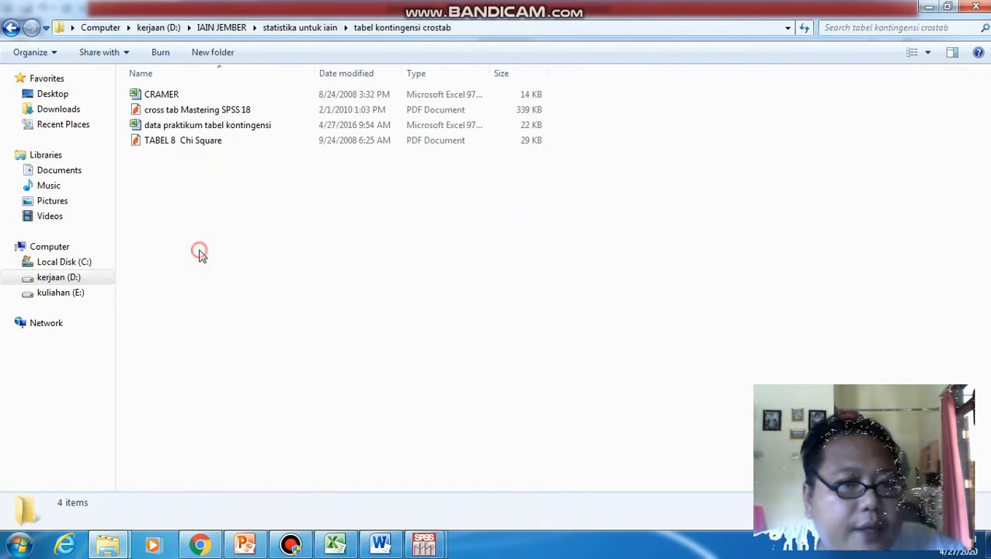
click(185, 140)
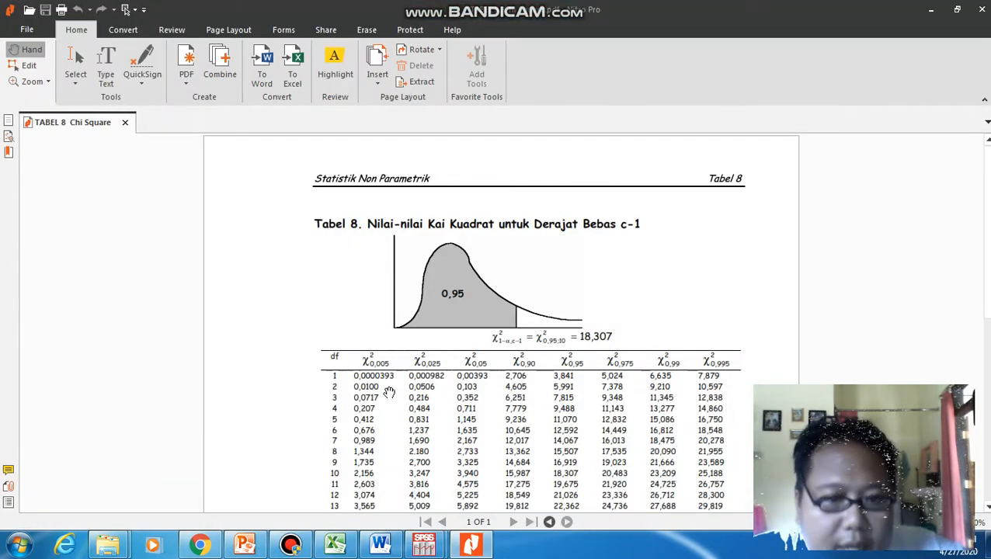
Step: Look up the critical value for df 1 at 0,95 in the chi-square table and add 3,841 after 16,071 in the Word document
scroll(389, 393, down, 3)
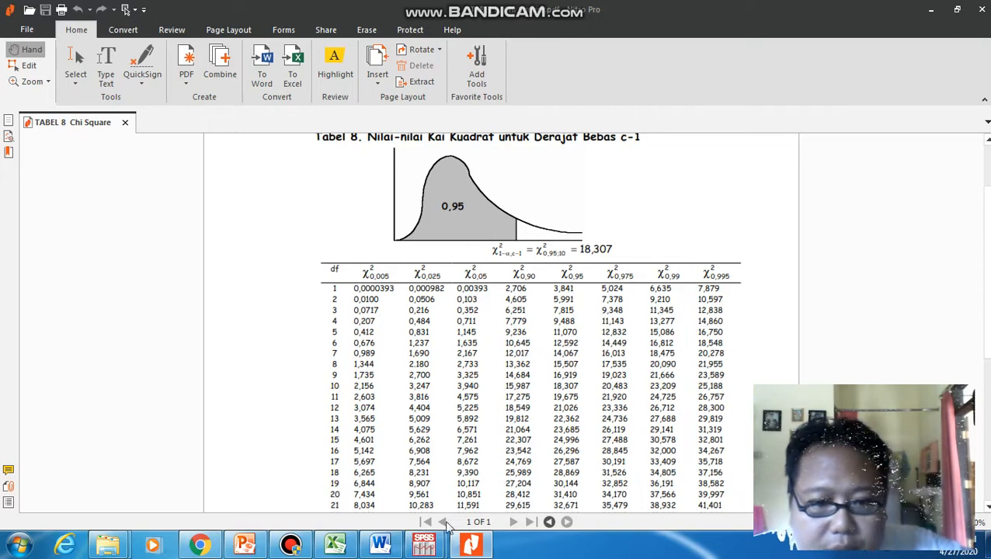
click(380, 544)
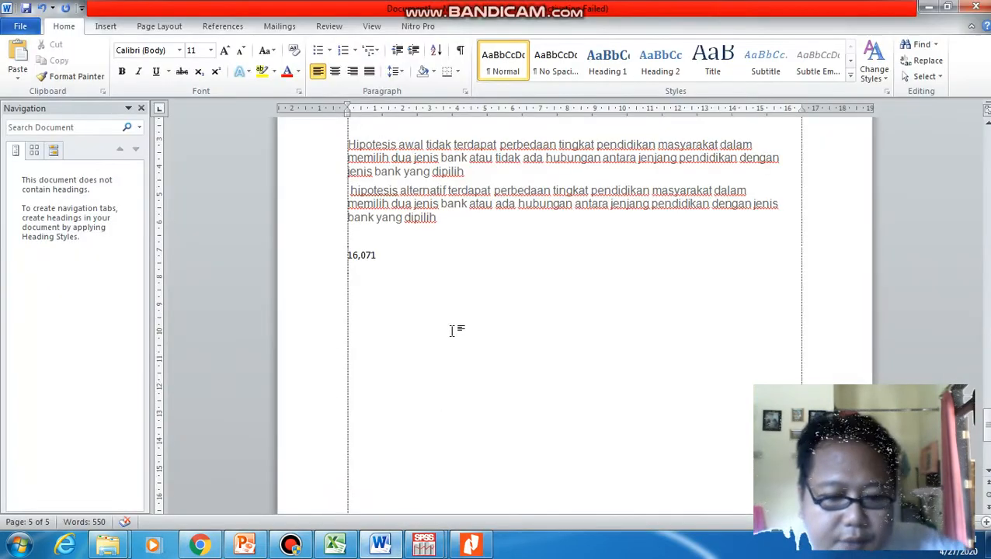
text(3,)
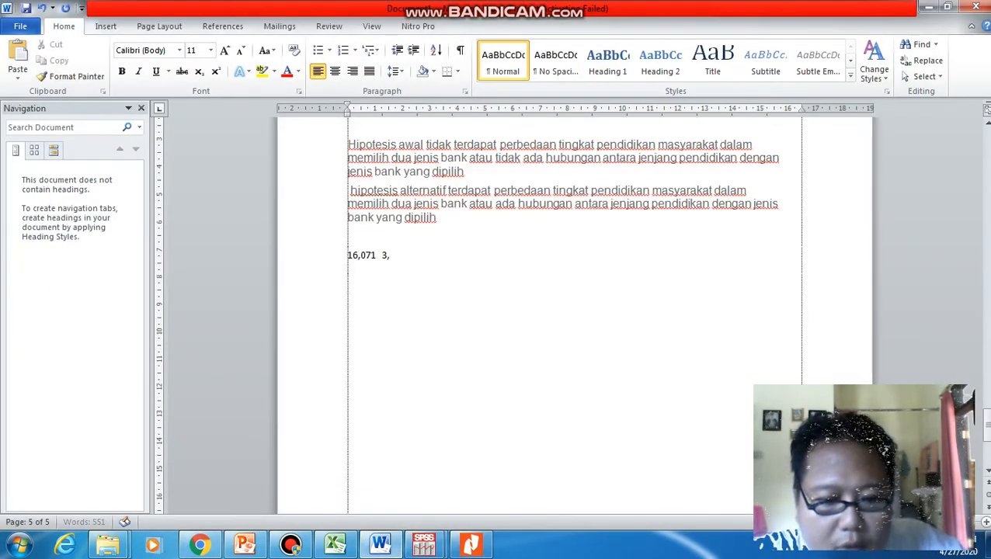
text(841)
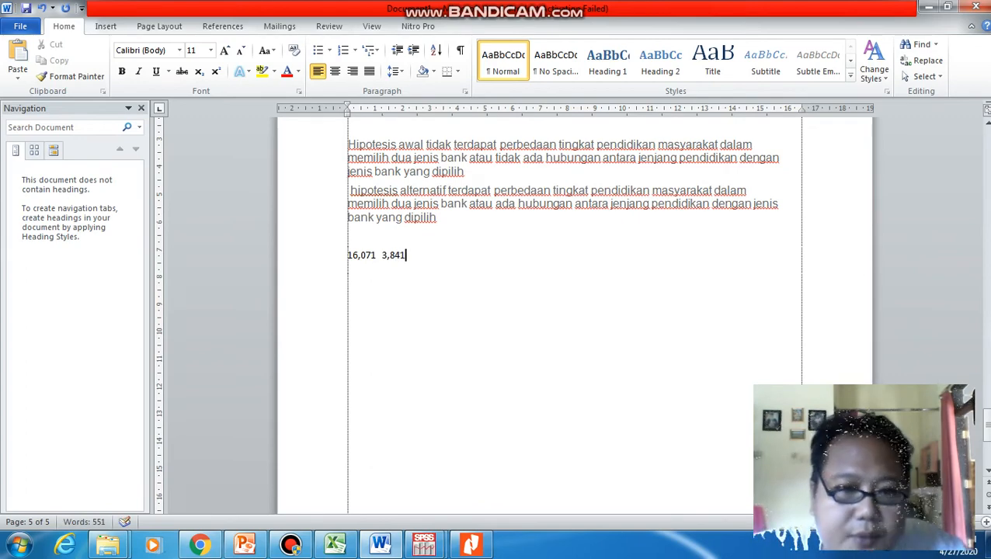
Step: Recheck the chi-square table in the PDF and insert ">" in the Word document so the comparison reads "16,071 > 3,841"
click(470, 546)
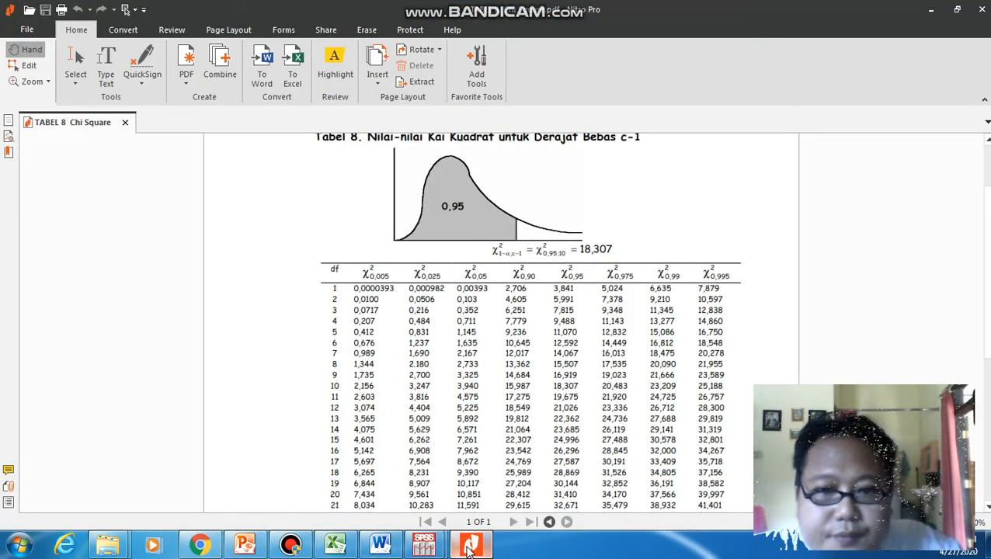
click(470, 546)
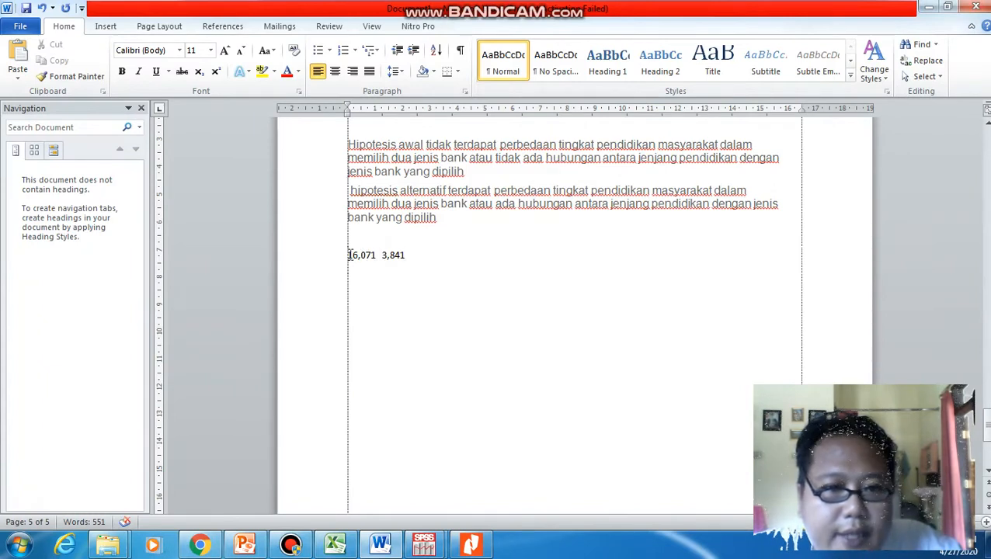
text(>)
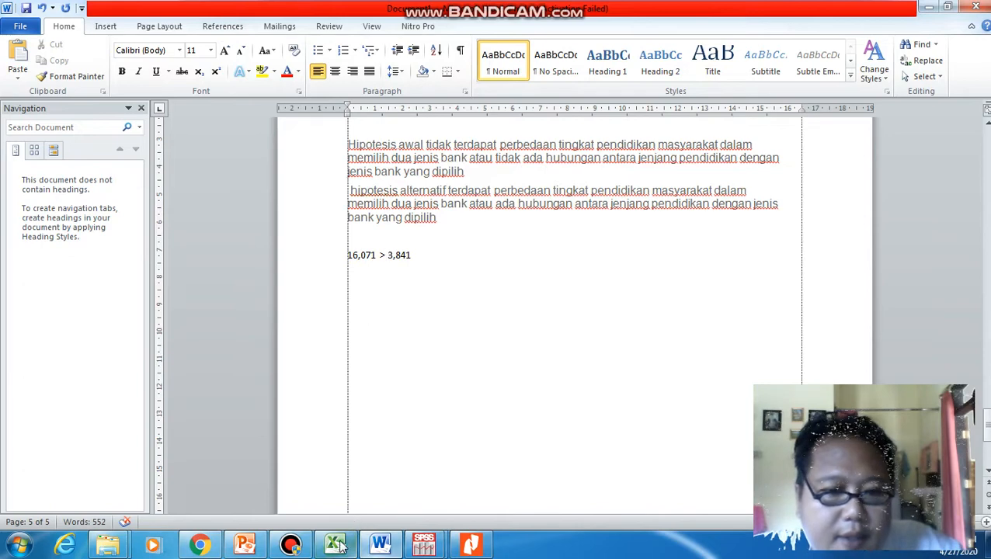
Step: Switch to the PowerPoint presentation on comparative hypothesis testing to consult the chi-square slides
click(245, 546)
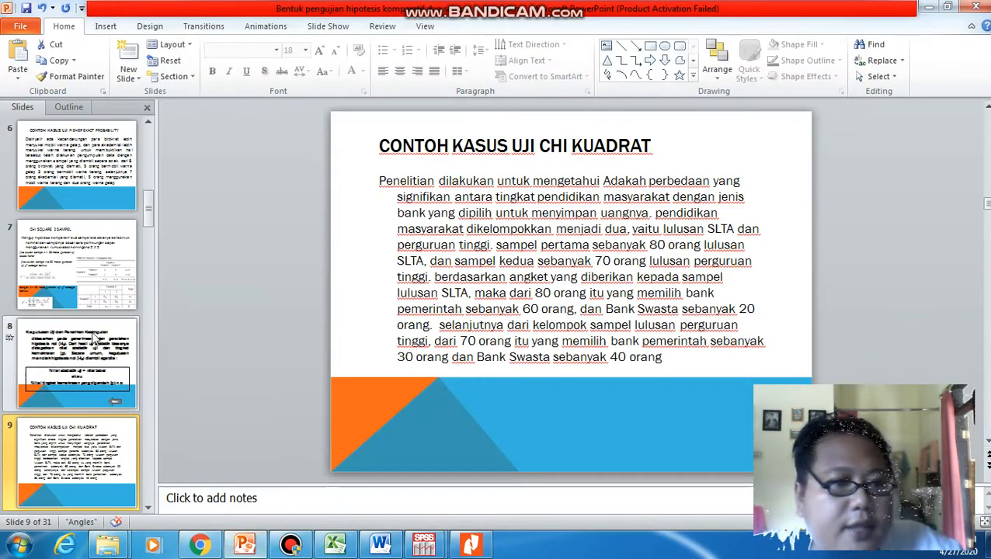